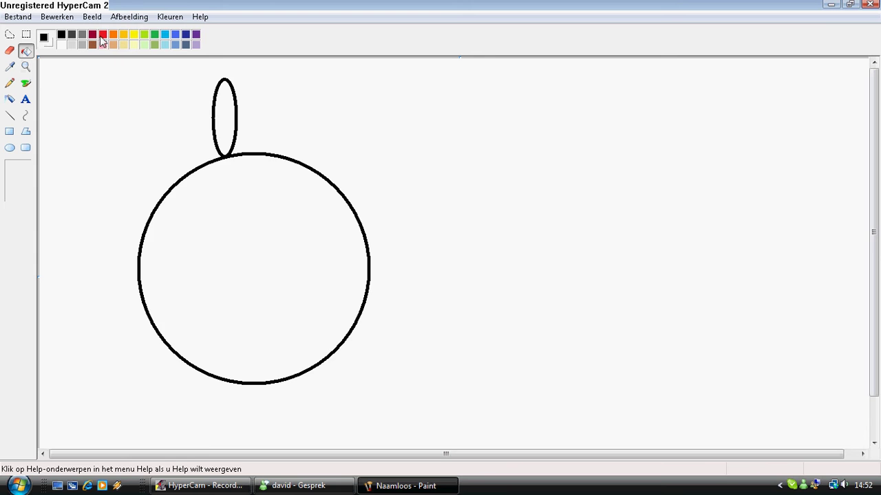
# - Fill the large circle and the narrow ellipse above it with red
pyautogui.click(101, 36)
pyautogui.click(240, 241)
pyautogui.click(228, 128)
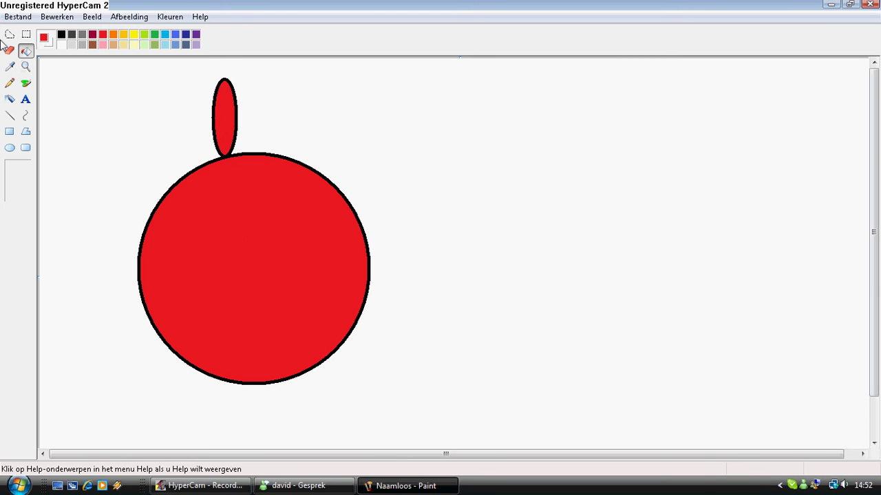
# - Start saving the drawing as a new file
pyautogui.click(15, 18)
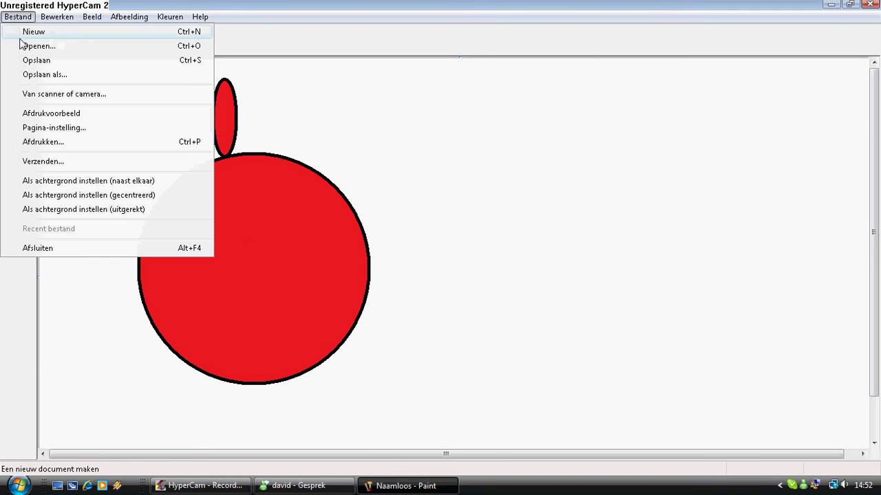
pyautogui.click(60, 76)
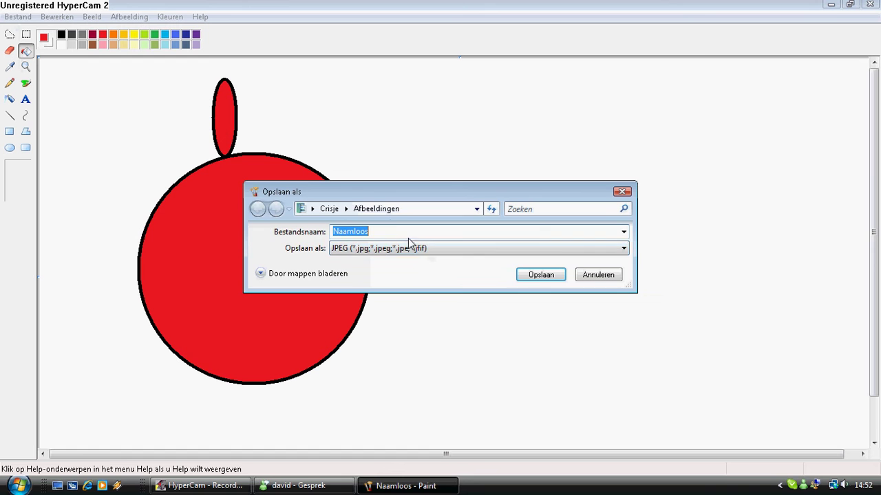
pyautogui.click(399, 211)
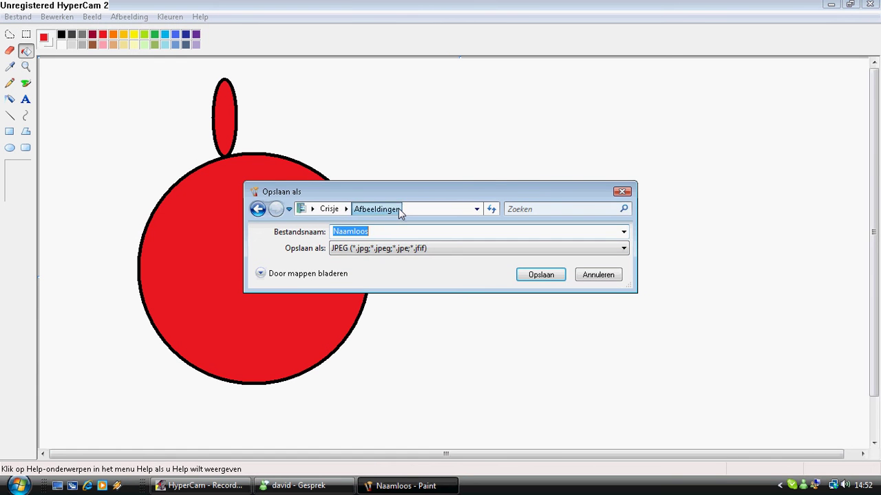
pyautogui.write('lol')
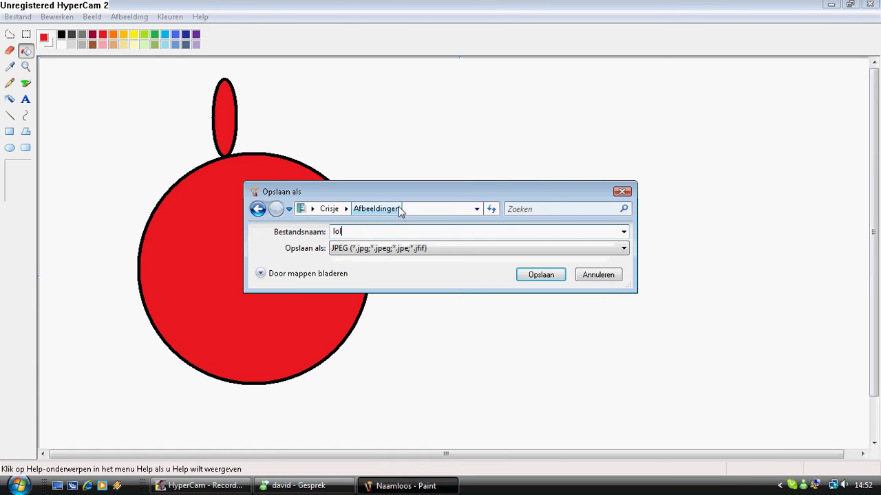
pyautogui.press('BackSpace')
pyautogui.press('BackSpace')
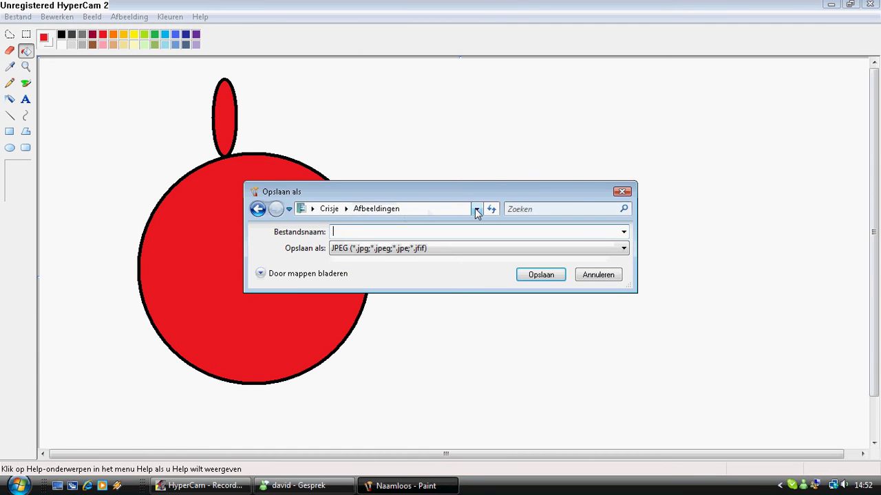
pyautogui.click(476, 209)
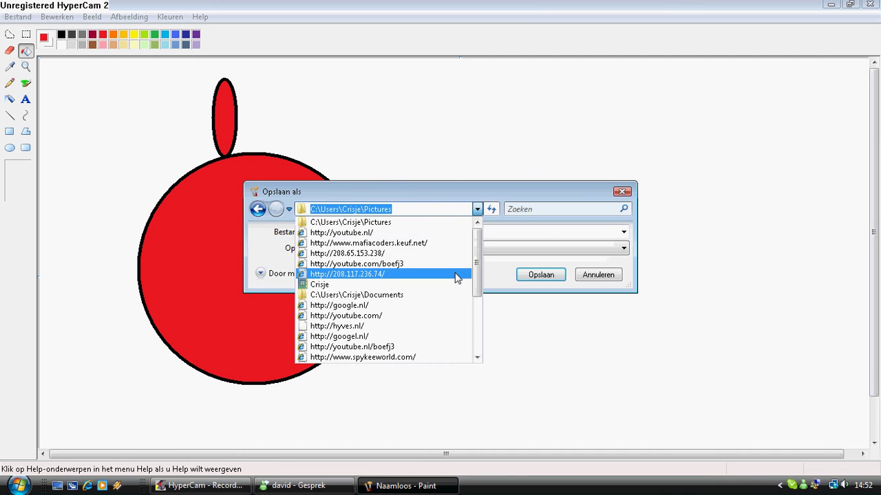
pyautogui.scroll(-4, 456, 276)
pyautogui.scroll(3, 454, 275)
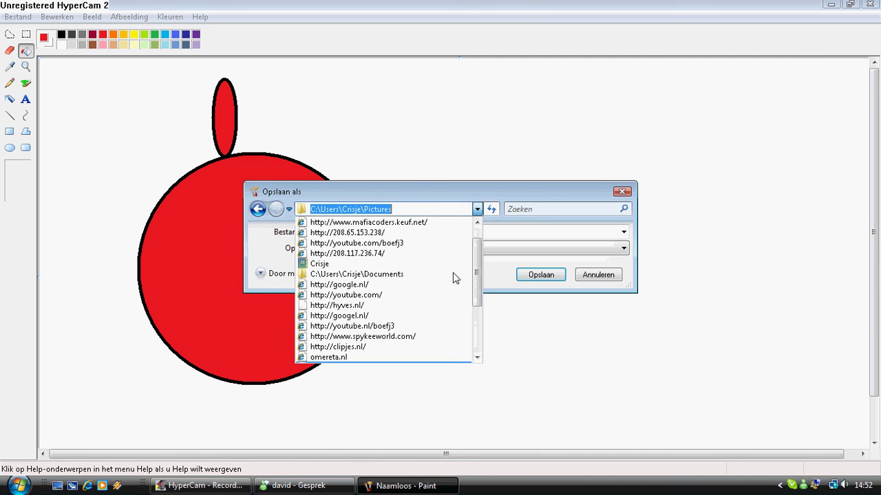
pyautogui.scroll(1, 437, 272)
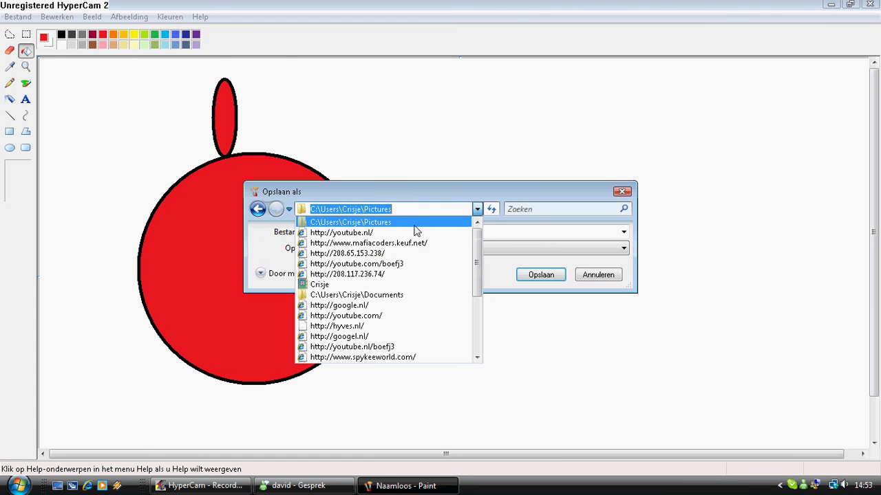
pyautogui.click(426, 209)
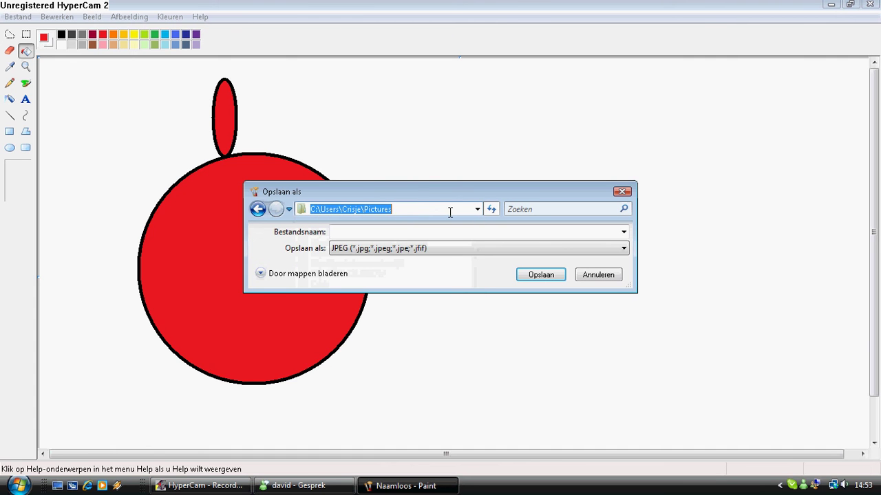
pyautogui.click(399, 227)
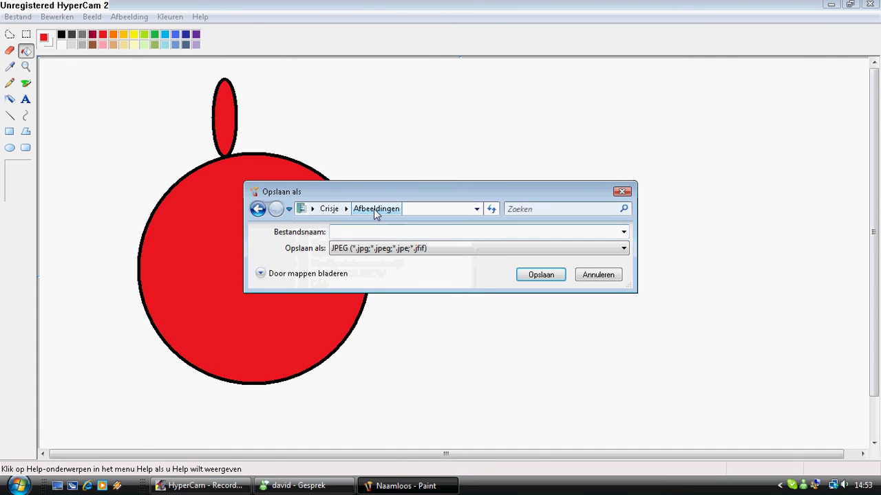
# - Choose the Bureaublad folder as the location and save the drawing as JPEG lol1
pyautogui.click(346, 210)
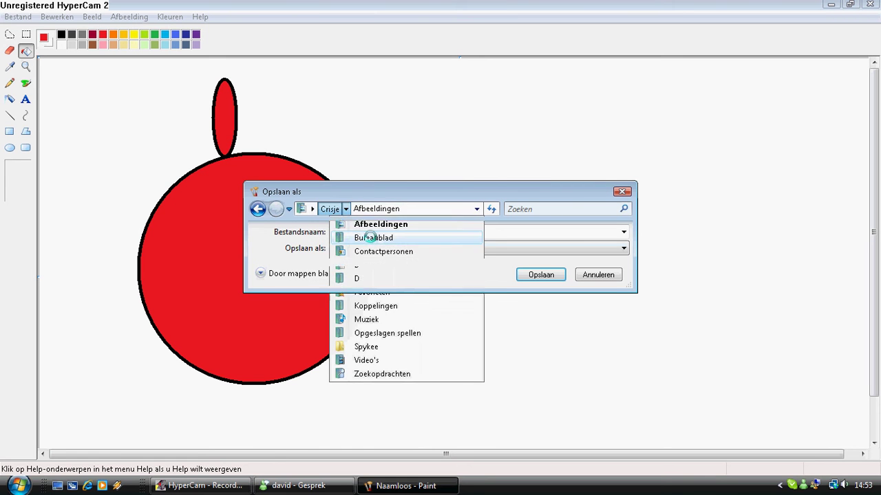
pyautogui.click(361, 238)
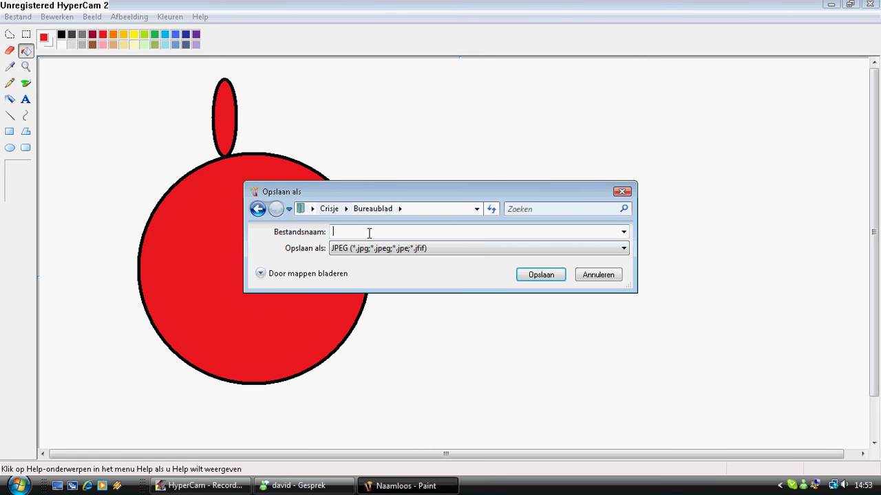
pyautogui.write('lol1')
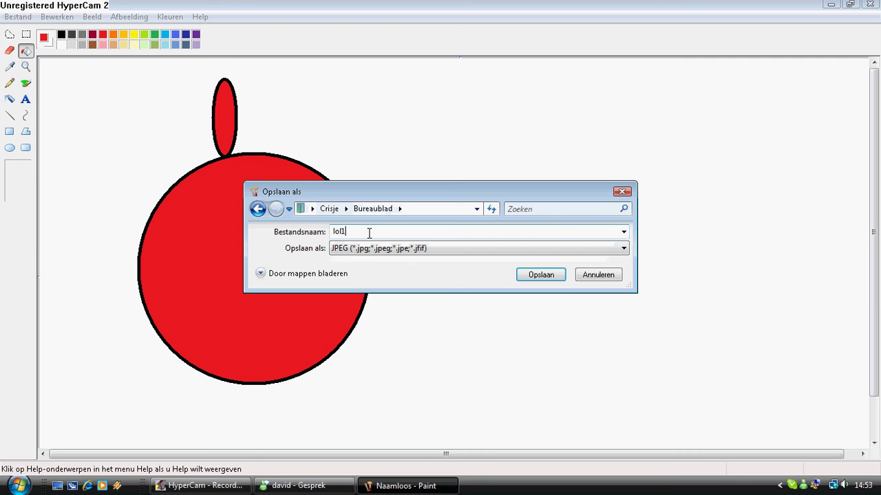
pyautogui.click(551, 278)
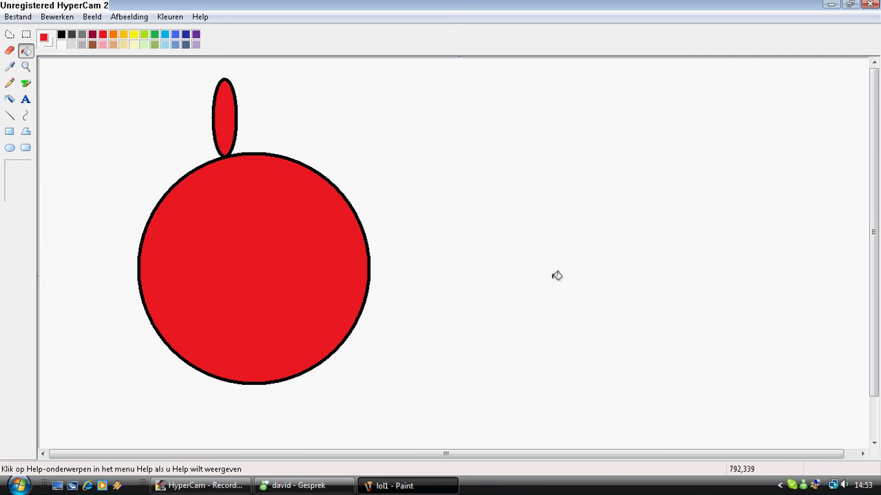
# - Switch to the desktop and move the lol1 image file into the lol folder
pyautogui.click(831, 4)
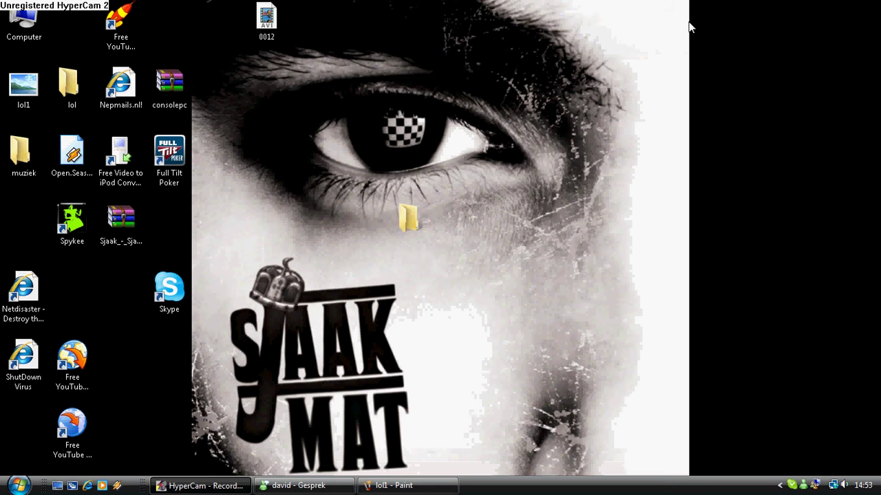
pyautogui.click(23, 88)
pyautogui.moveTo(307, 408); pyautogui.dragTo(297, 321)
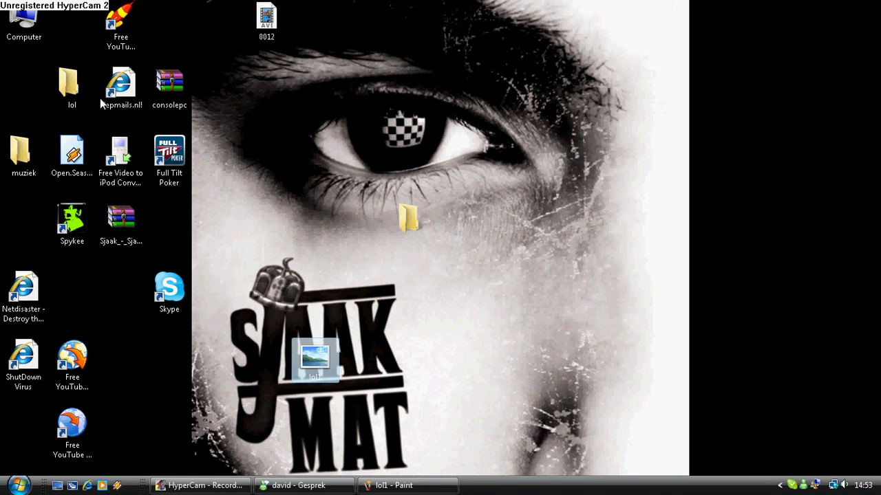
pyautogui.moveTo(73, 88); pyautogui.dragTo(73, 88)
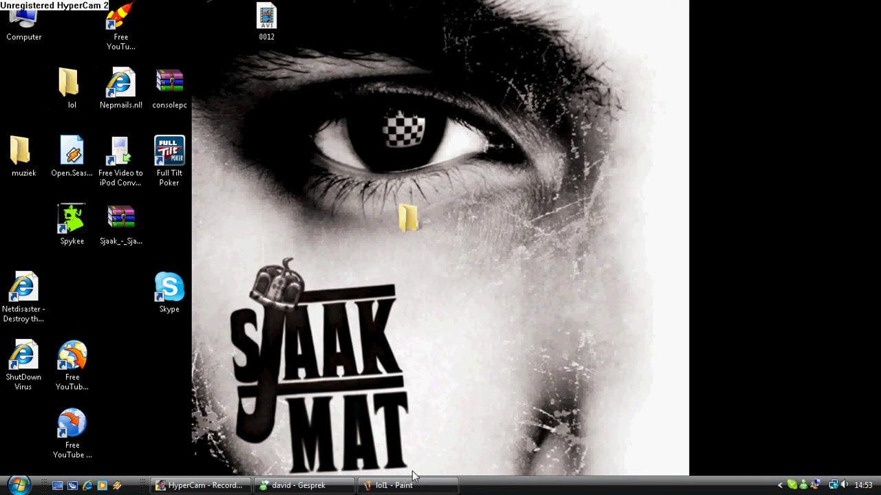
# - Return to Paint, select the whole red figure with a transparent rectangular selection and shift it slightly to the right
pyautogui.click(396, 485)
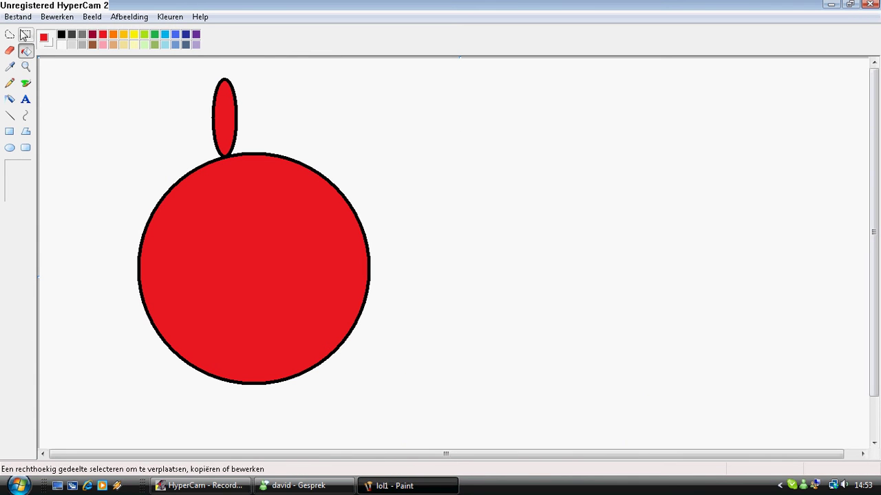
pyautogui.click(26, 35)
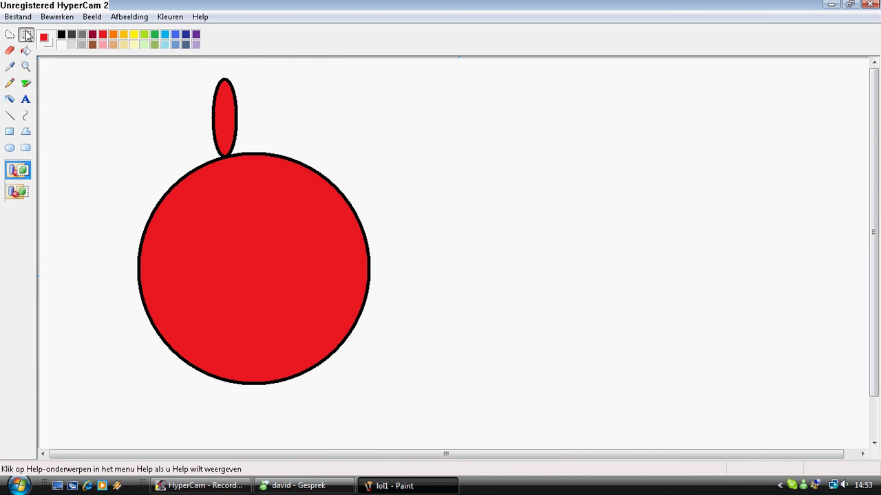
pyautogui.click(23, 197)
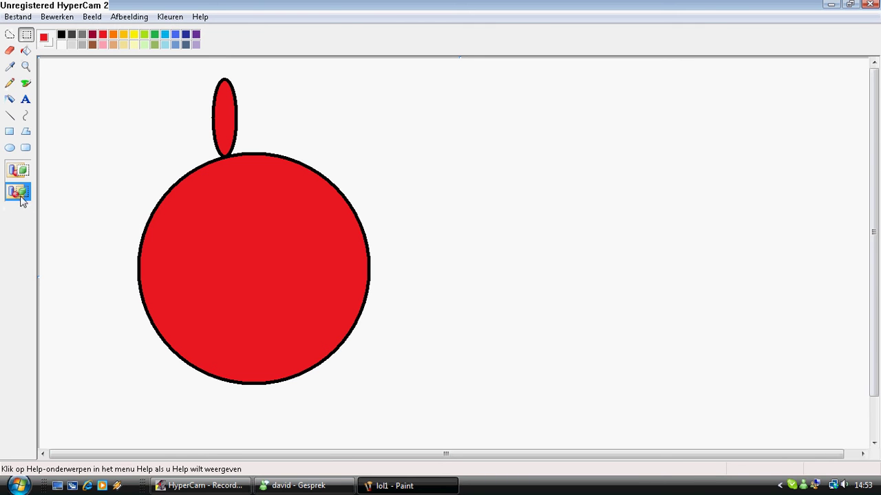
pyautogui.moveTo(114, 69)
pyautogui.mouseDown()
pyautogui.moveTo(141, 413)
pyautogui.moveTo(295, 471)
pyautogui.moveTo(374, 401)
pyautogui.mouseUp()
pyautogui.moveTo(317, 326); pyautogui.dragTo(330, 329)
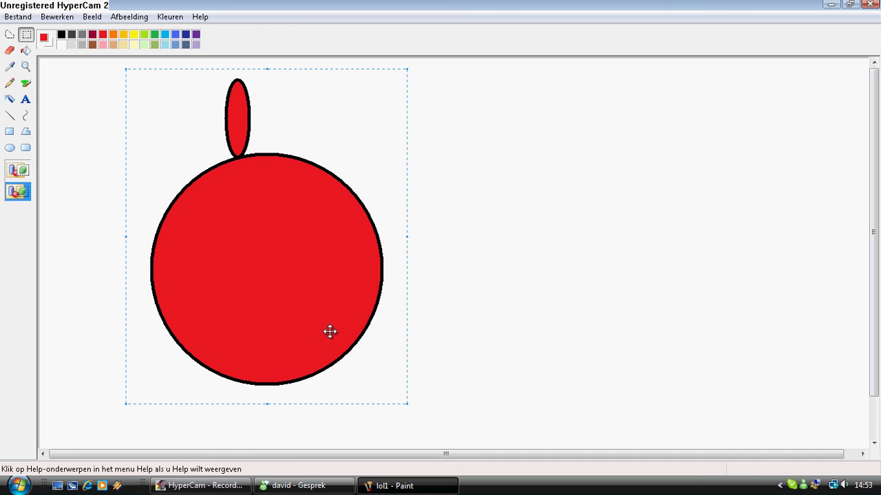
# - Save the shifted drawing as a new JPEG file named lol2 on Bureaublad
pyautogui.click(10, 18)
pyautogui.click(60, 75)
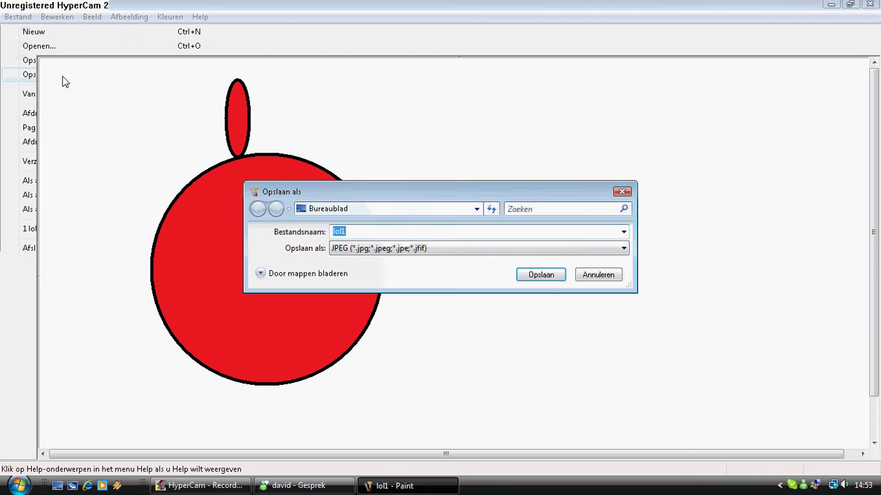
pyautogui.click(404, 231)
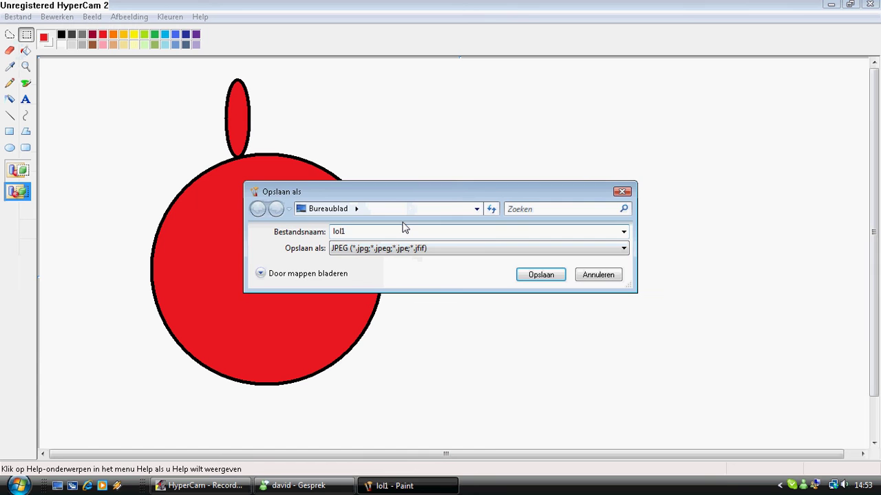
pyautogui.write('2')
pyautogui.press('Return')
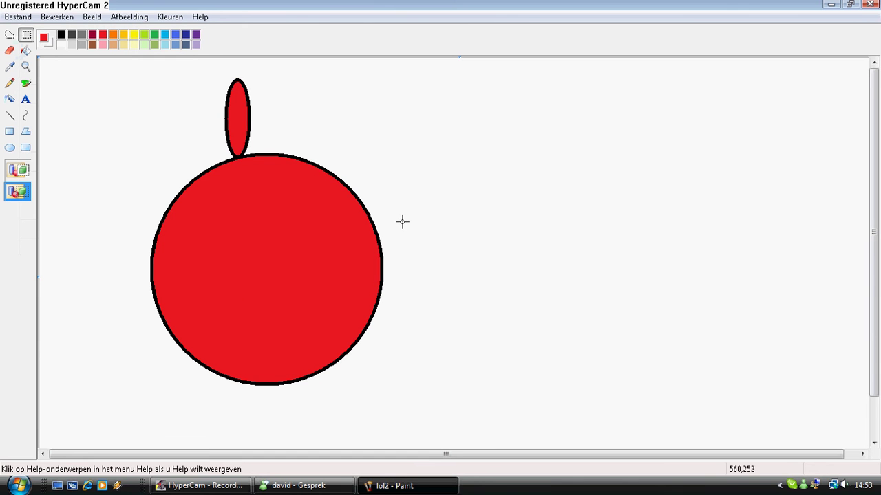
# - Select the red circle together with its ellipse again and move them a little further right
pyautogui.moveTo(120, 60); pyautogui.dragTo(396, 419)
pyautogui.moveTo(346, 353); pyautogui.dragTo(362, 354)
pyautogui.click(27, 35)
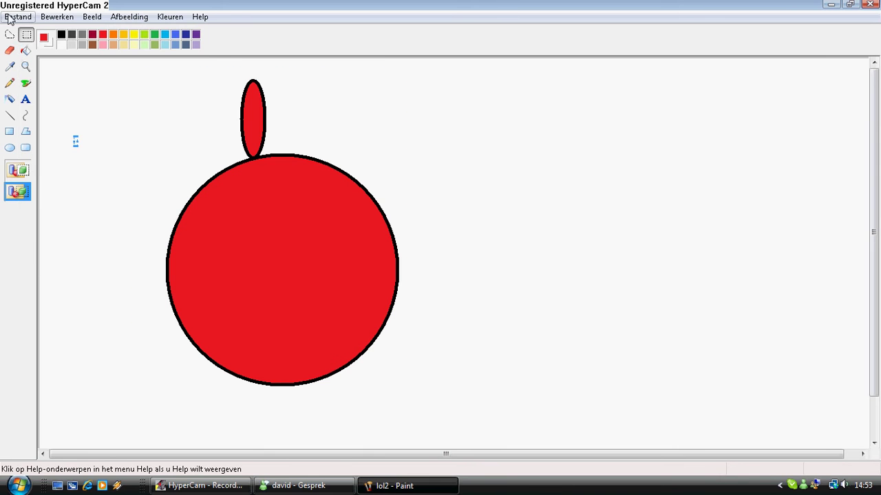
# - Save this next frame as a new JPEG file named lol3 on Bureaublad
pyautogui.click(18, 17)
pyautogui.click(114, 76)
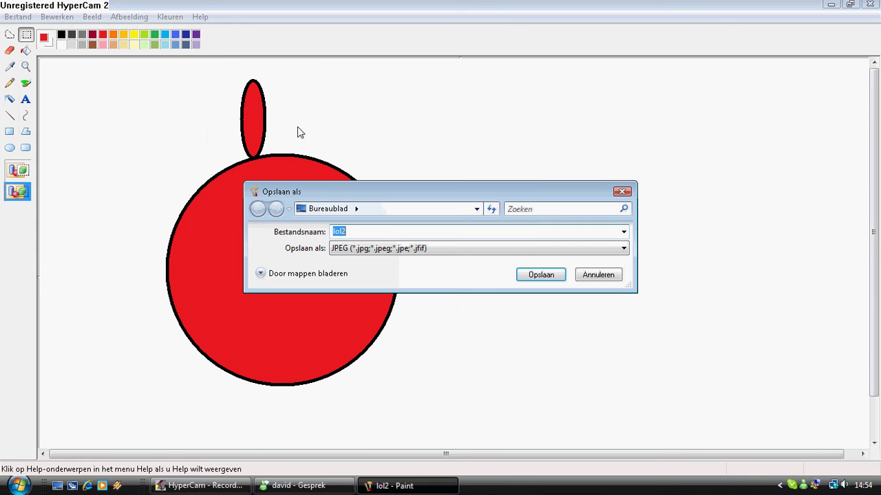
pyautogui.click(382, 232)
pyautogui.press('BackSpace')
pyautogui.write('3')
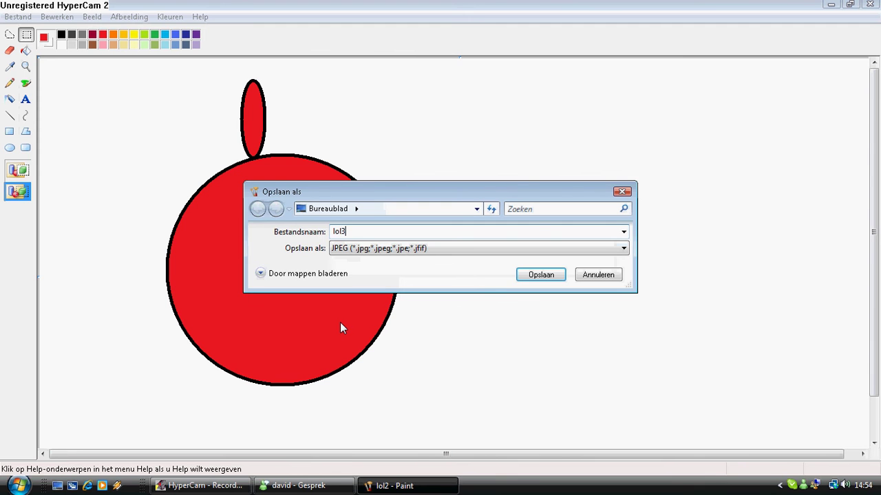
pyautogui.click(542, 275)
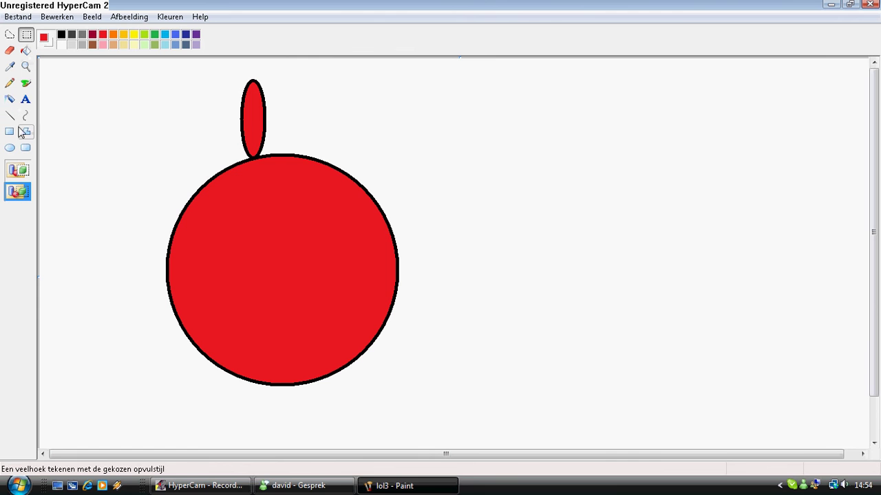
# - Draw three red ellipse outlines beside the filled figure: a large circle, a smaller one inside it and a flat ellipse above
pyautogui.click(9, 147)
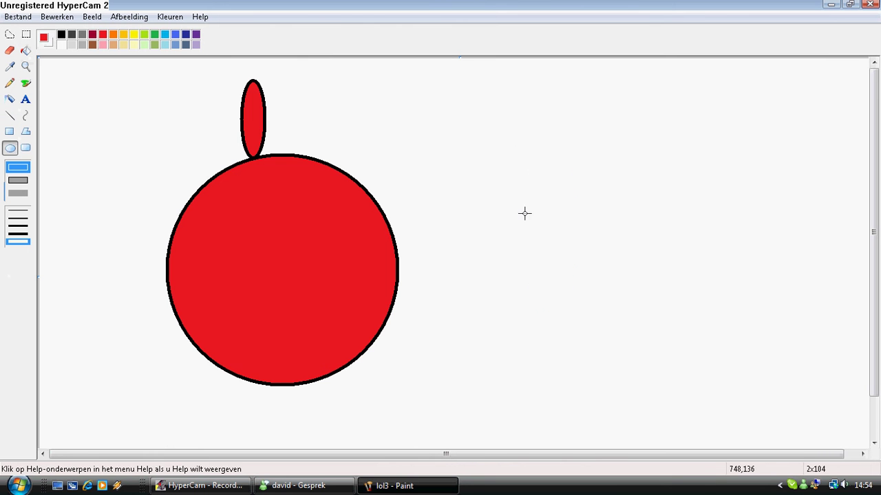
pyautogui.moveTo(525, 148); pyautogui.dragTo(770, 401)
pyautogui.moveTo(590, 220); pyautogui.dragTo(709, 351)
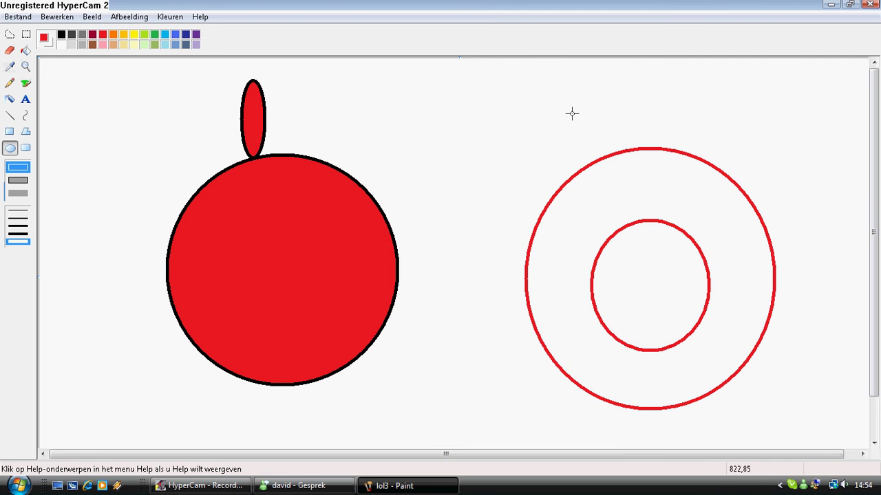
pyautogui.moveTo(590, 92); pyautogui.dragTo(710, 146)
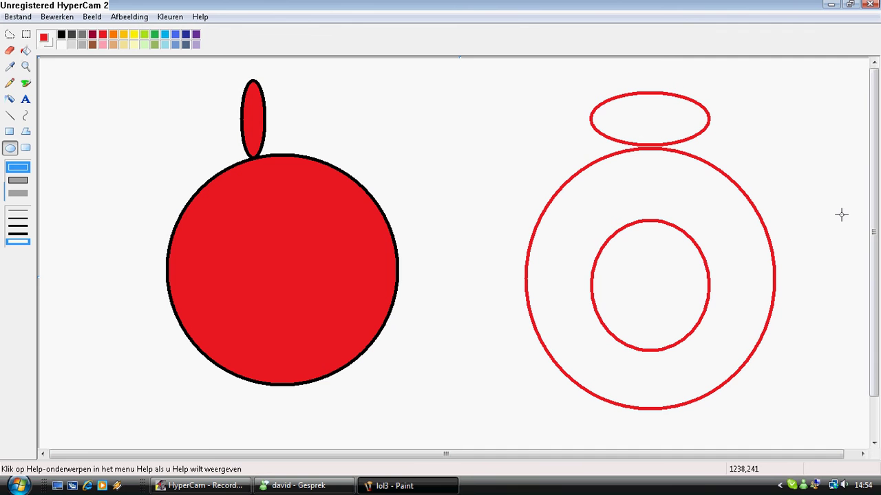
# - Save the drawing with the three red outlines as a new JPEG file named lol4 on Bureaublad and close Paint
pyautogui.click(18, 16)
pyautogui.click(116, 77)
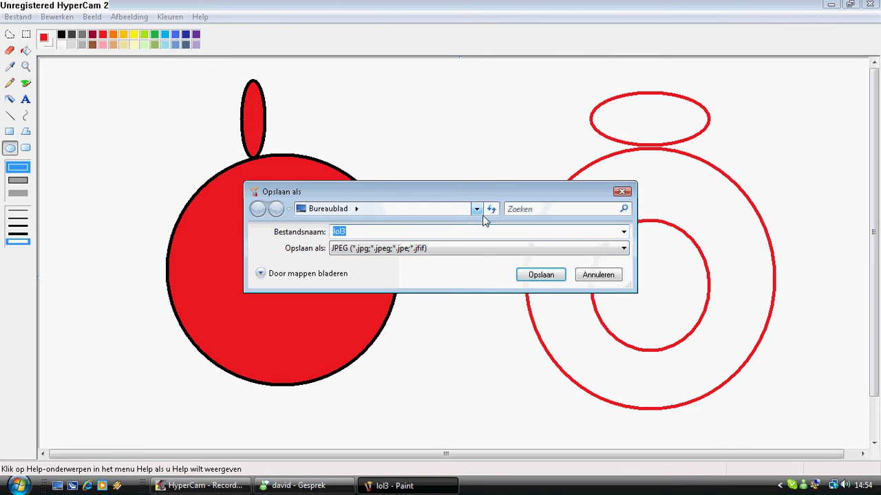
pyautogui.write('lol')
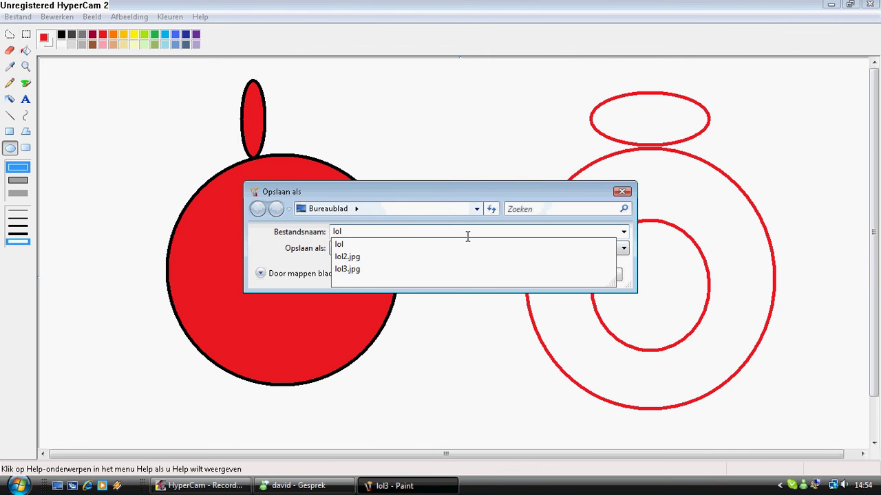
pyautogui.write('4')
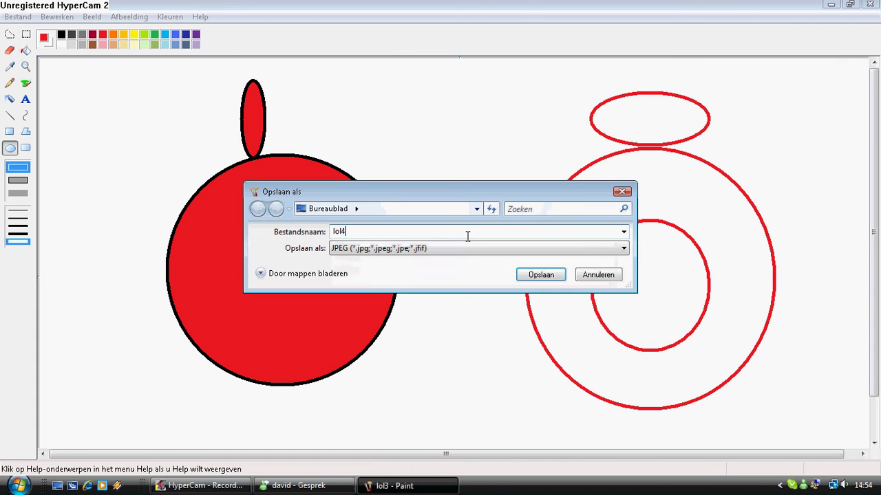
pyautogui.press('Return')
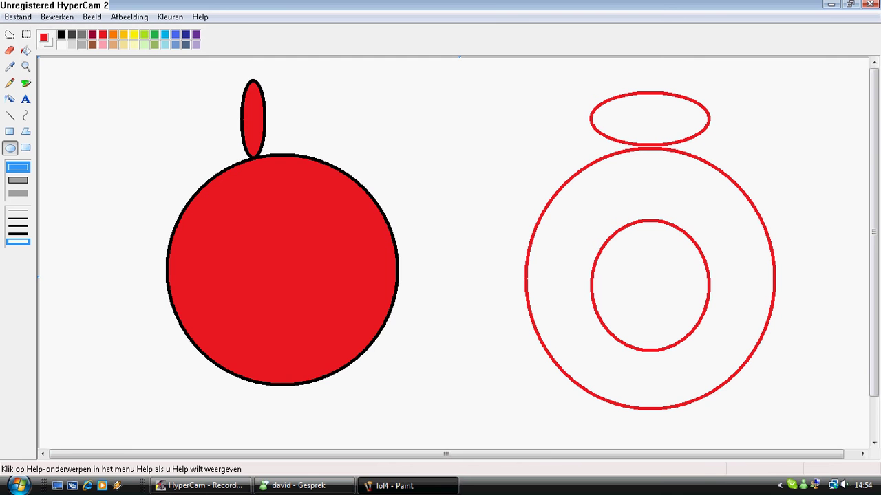
pyautogui.click(871, 5)
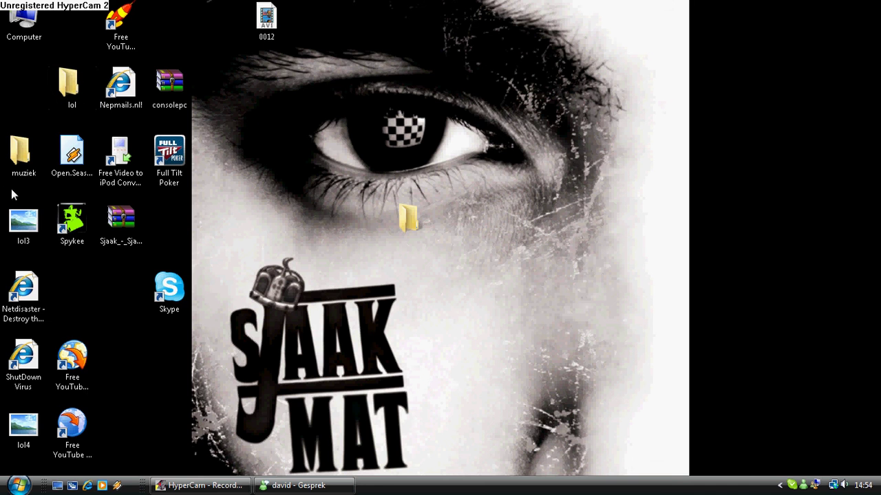
# - Move the lol3 and lol4 image files from the desktop into the lol folder
pyautogui.click(23, 220)
pyautogui.moveTo(69, 86); pyautogui.dragTo(68, 86)
pyautogui.moveTo(23, 429); pyautogui.dragTo(67, 87)
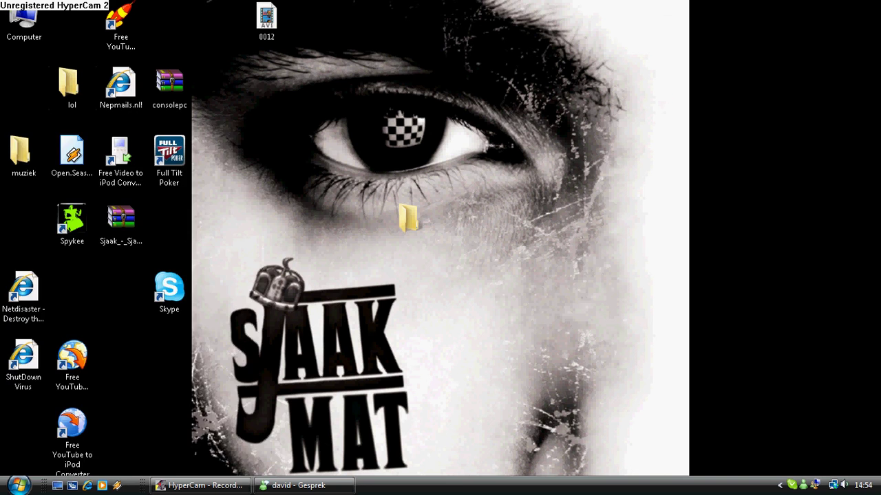
# - Find "movie maker" among the installed programs and open Windows Movie Maker
pyautogui.click(17, 485)
pyautogui.write('m')
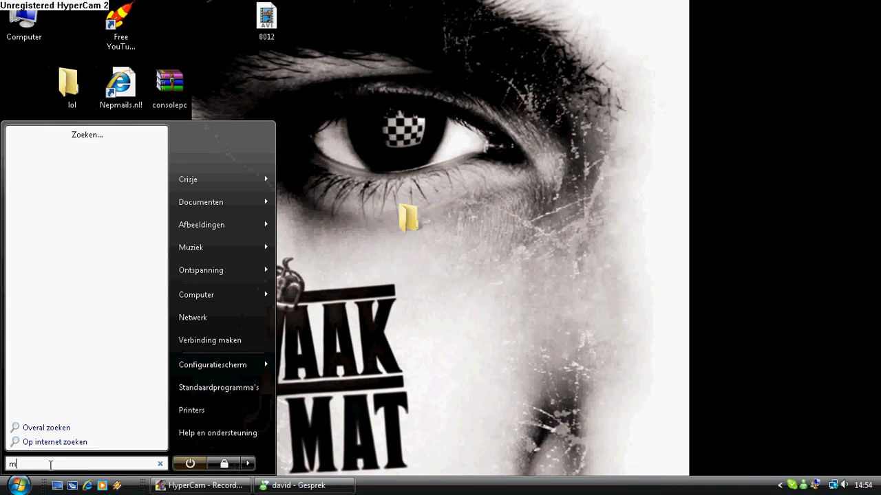
pyautogui.write('ovie maker')
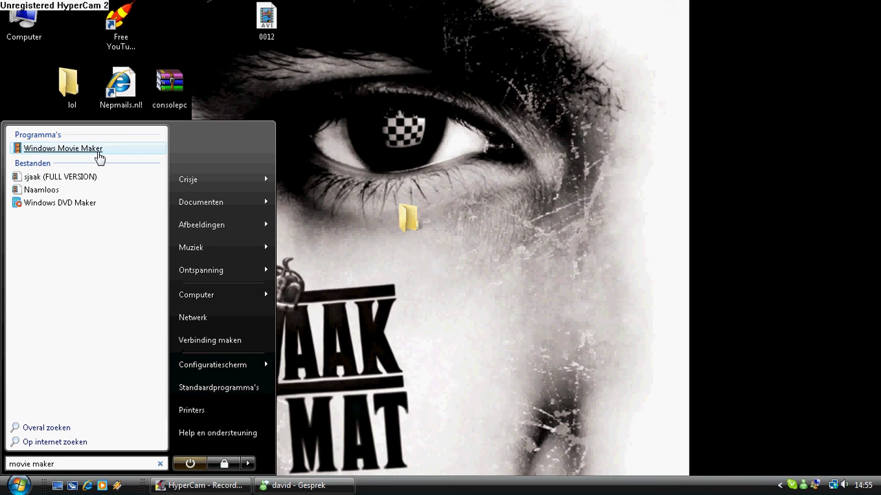
pyautogui.click(63, 149)
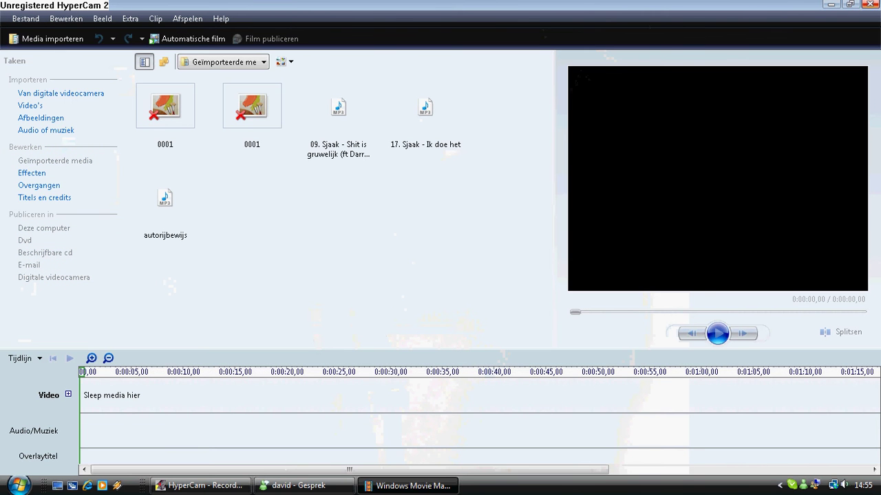
# - Import the images lol1, lol2, lol3 and lol4 from the desktop's lol folder into Windows Movie Maker
pyautogui.click(831, 5)
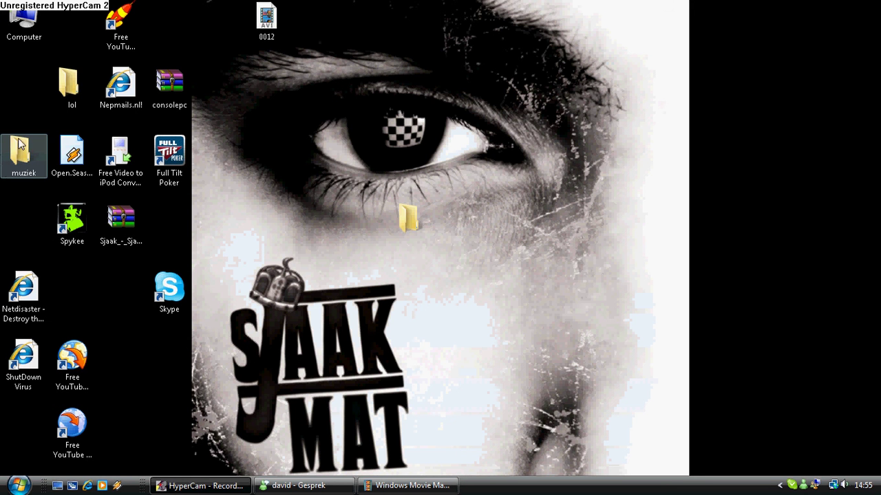
pyautogui.doubleClick(75, 106)
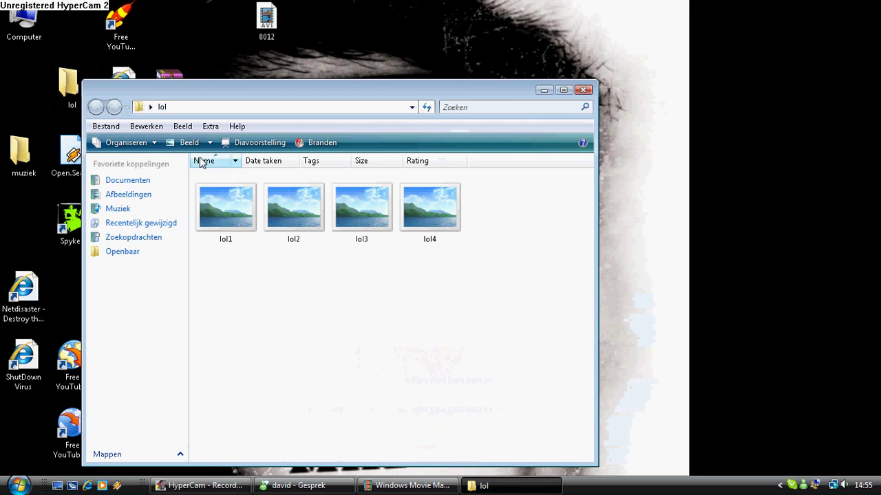
pyautogui.moveTo(200, 251); pyautogui.dragTo(443, 192)
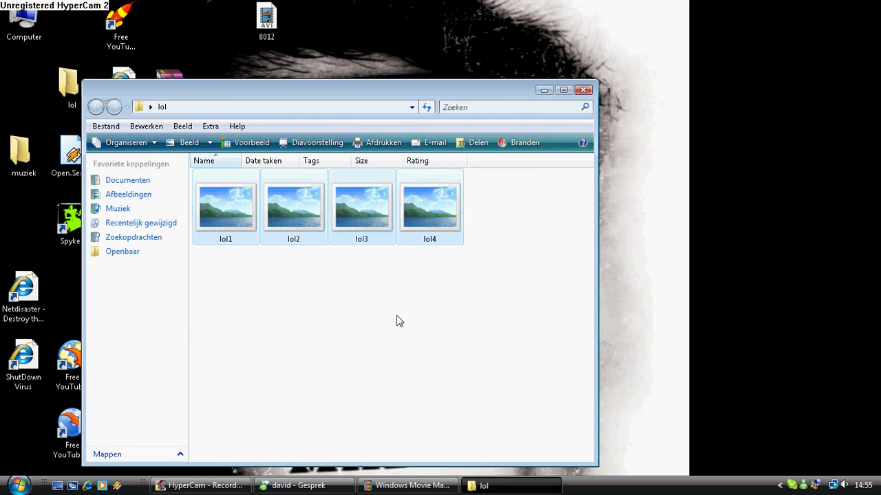
pyautogui.moveTo(361, 206)
pyautogui.mouseDown()
pyautogui.moveTo(326, 397)
pyautogui.moveTo(415, 485)
pyautogui.moveTo(377, 268)
pyautogui.moveTo(382, 276)
pyautogui.mouseUp()
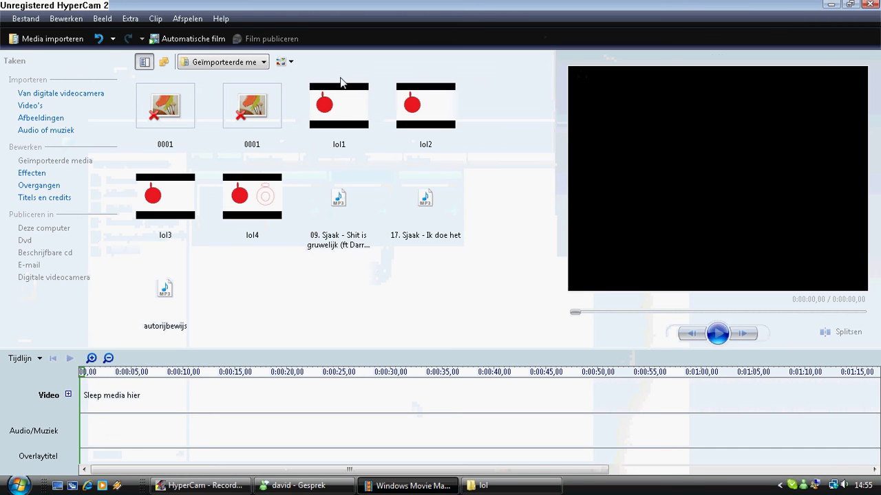
# - Place lol1, lol2, lol3 and lol4 one after another on the video track, starting at the beginning
pyautogui.moveTo(340, 82); pyautogui.dragTo(82, 398)
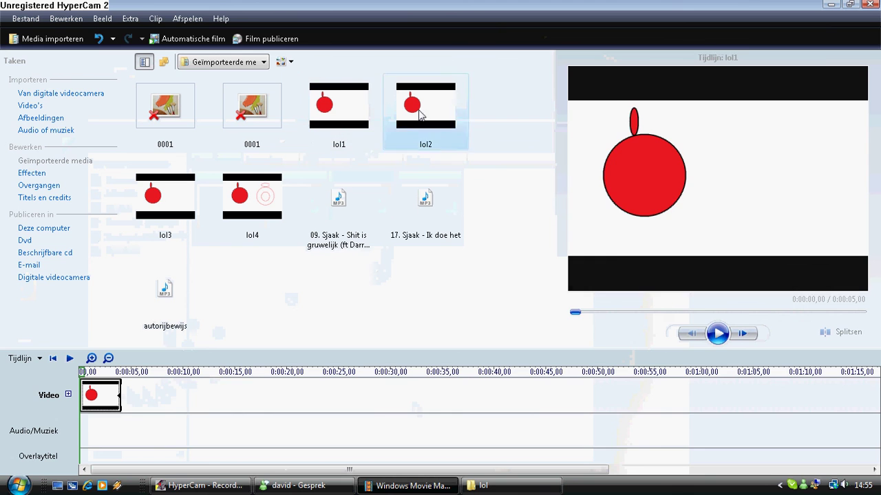
pyautogui.moveTo(421, 114); pyautogui.dragTo(128, 402)
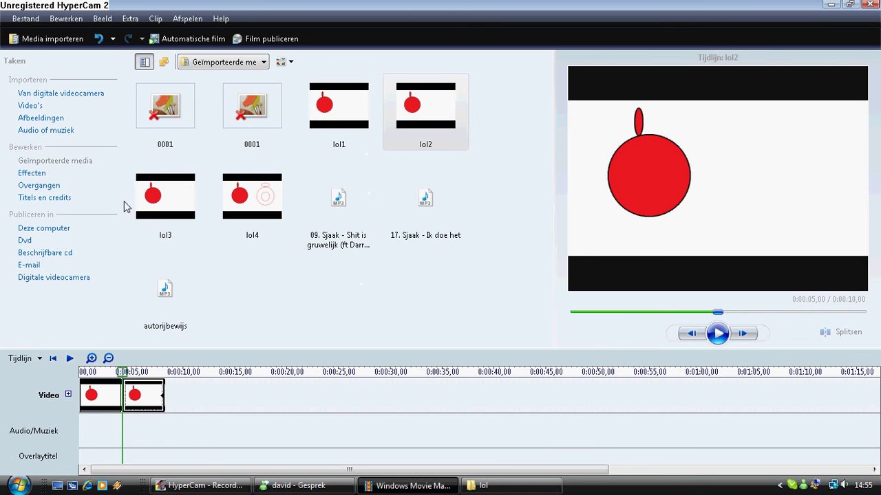
pyautogui.moveTo(148, 209); pyautogui.dragTo(180, 389)
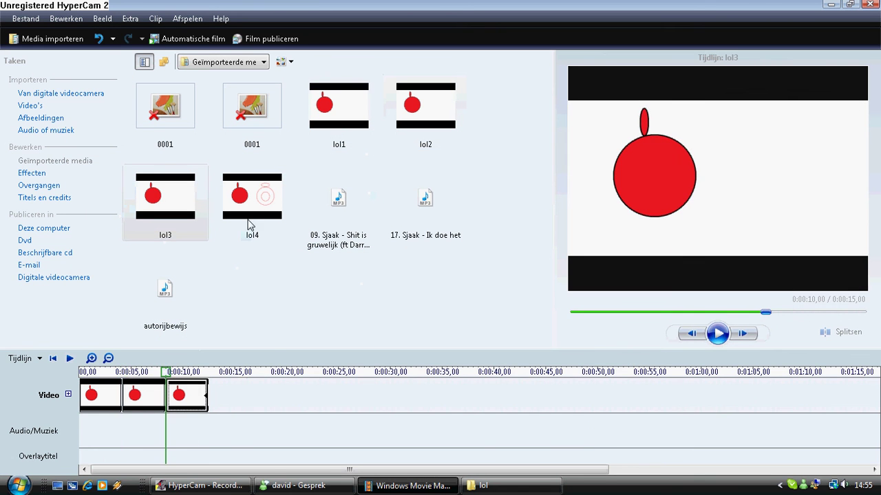
pyautogui.moveTo(262, 206); pyautogui.dragTo(246, 399)
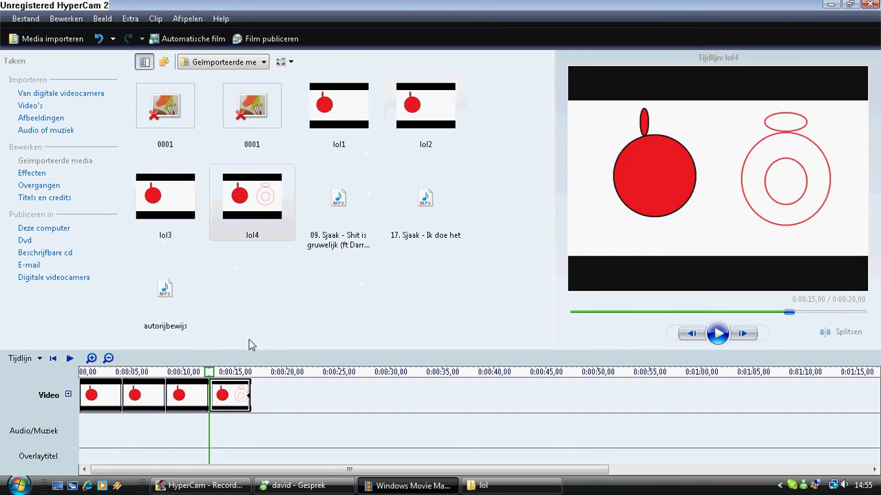
# - Shorten each of the four picture clips to about 0.6 seconds and play the movie from the start
pyautogui.moveTo(214, 364); pyautogui.dragTo(41, 365)
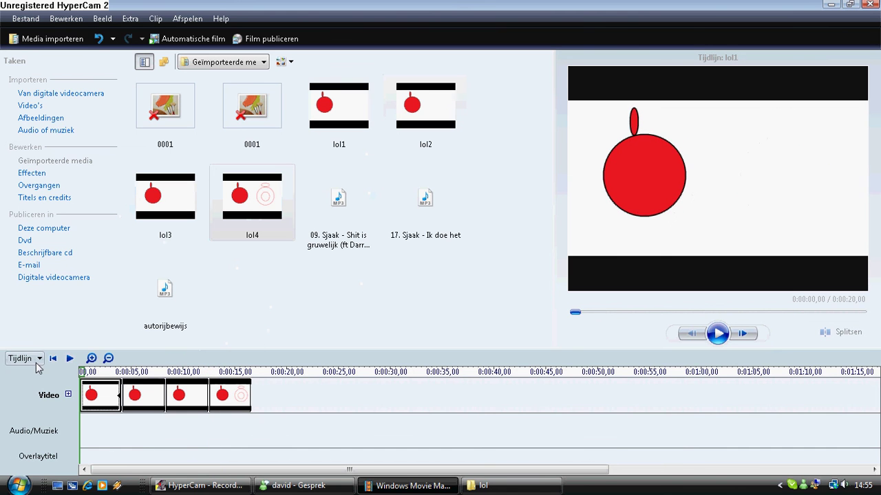
pyautogui.moveTo(117, 395); pyautogui.dragTo(56, 417)
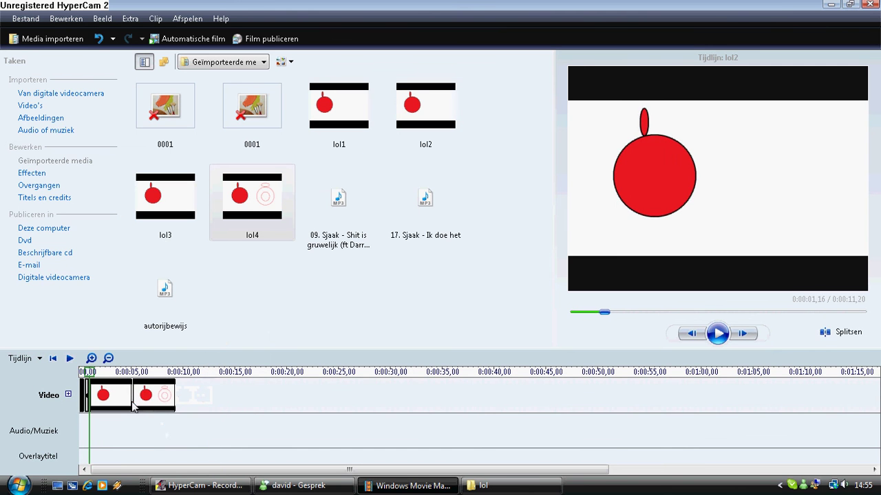
pyautogui.moveTo(126, 398); pyautogui.dragTo(17, 385)
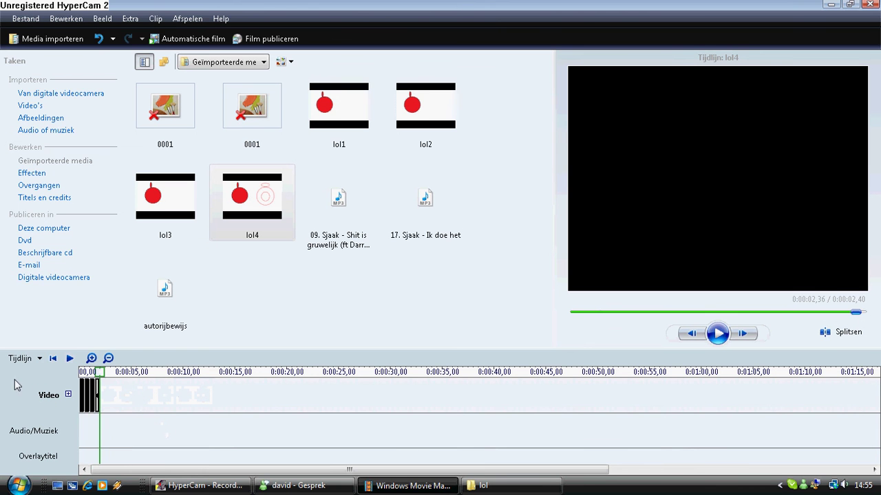
pyautogui.moveTo(100, 372); pyautogui.dragTo(31, 367)
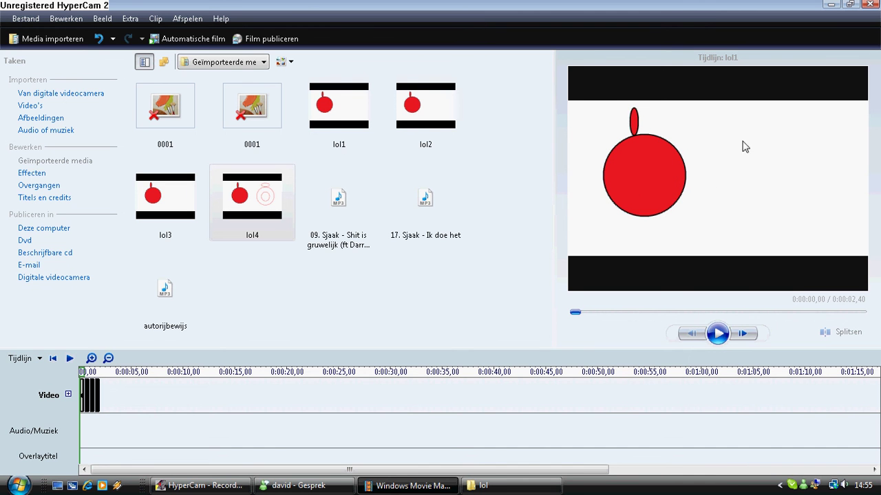
pyautogui.click(719, 335)
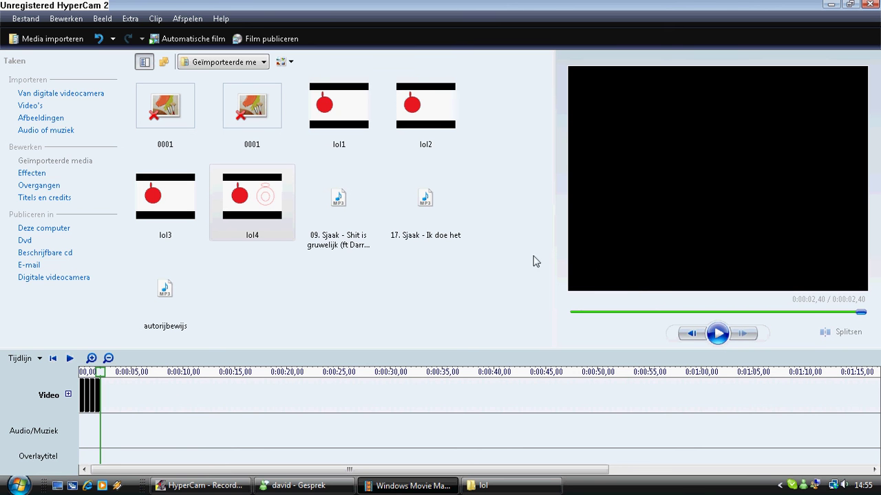
pyautogui.click(831, 4)
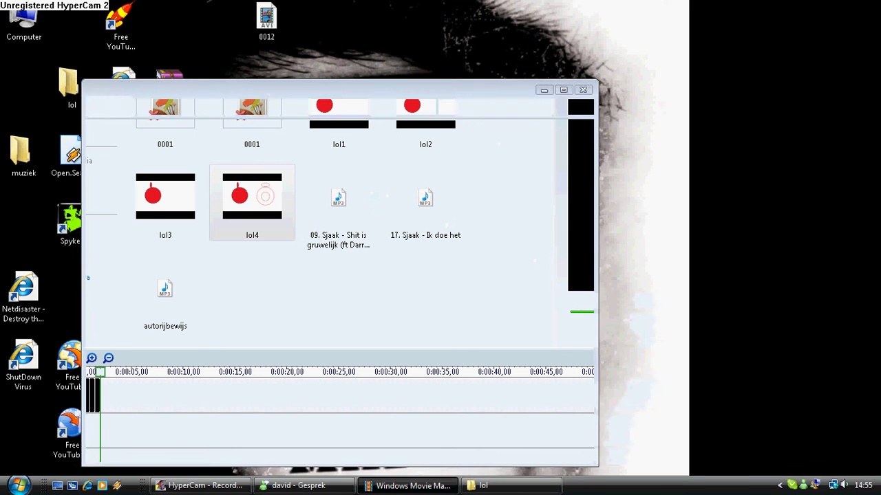
pyautogui.moveTo(230, 98); pyautogui.dragTo(349, 70)
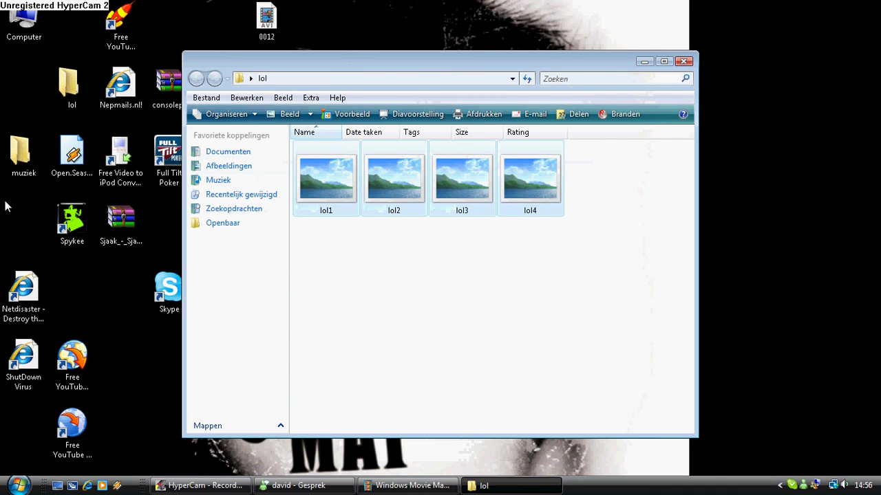
pyautogui.click(377, 486)
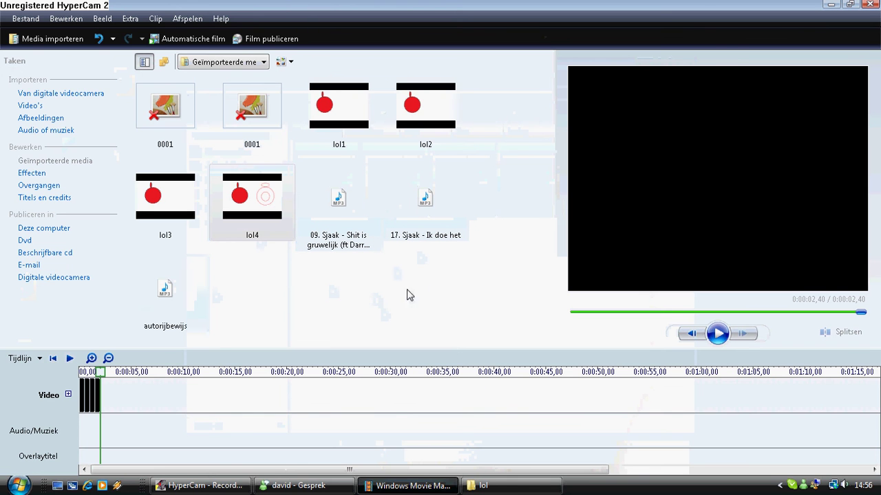
# - Add the autorijbewijs song to the audio track at the start of the movie
pyautogui.moveTo(183, 332); pyautogui.dragTo(83, 422)
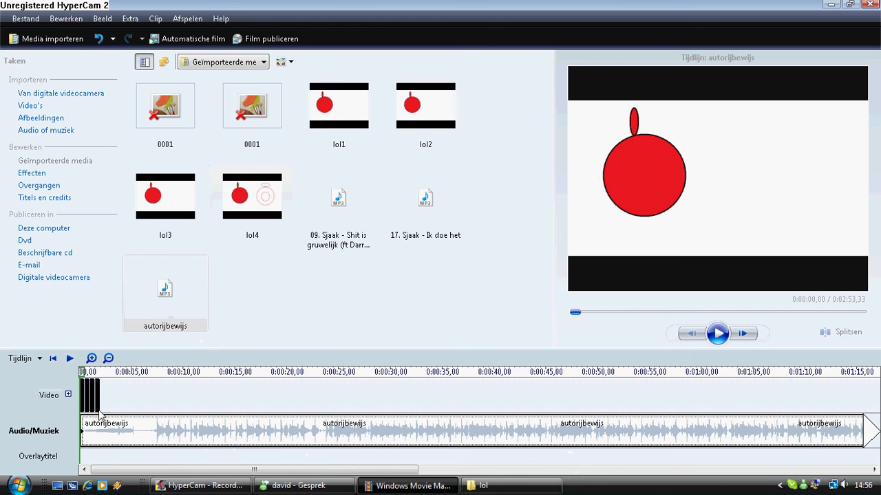
# - Lengthen the four picture clips to about 2 to 3 seconds each and play the movie from the lol4 clip
pyautogui.moveTo(87, 401); pyautogui.dragTo(147, 405)
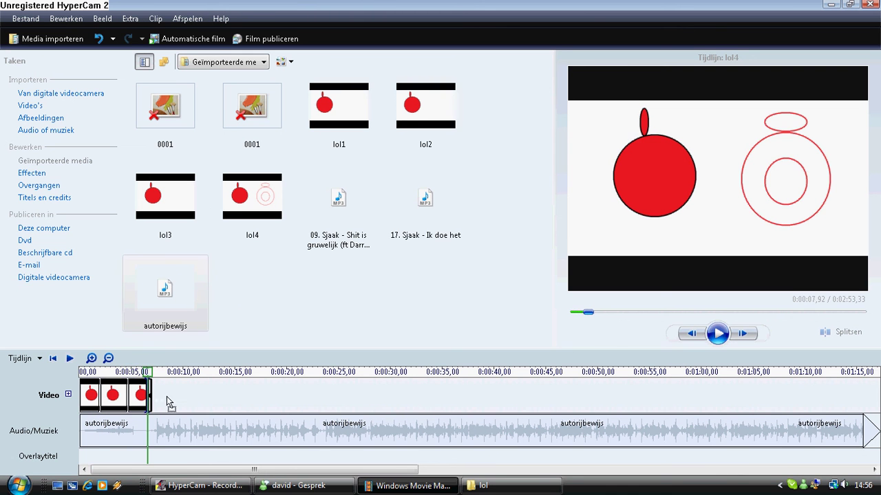
pyautogui.moveTo(155, 398); pyautogui.dragTo(172, 399)
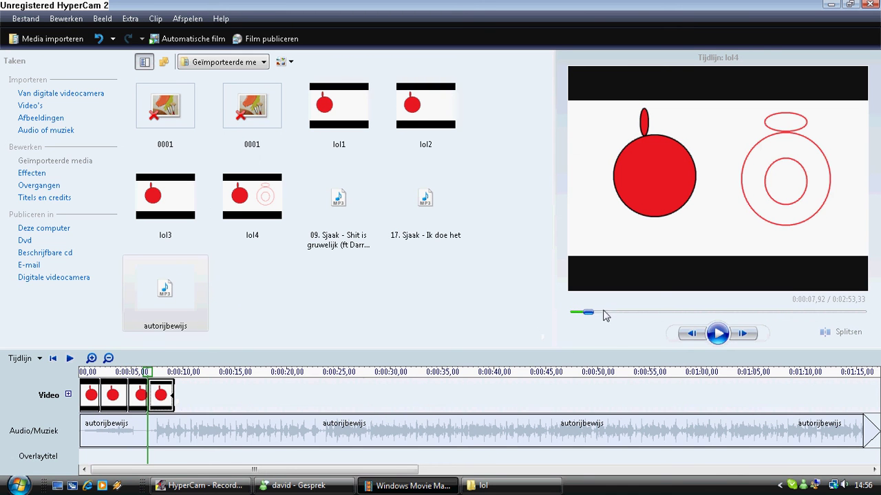
pyautogui.click(717, 333)
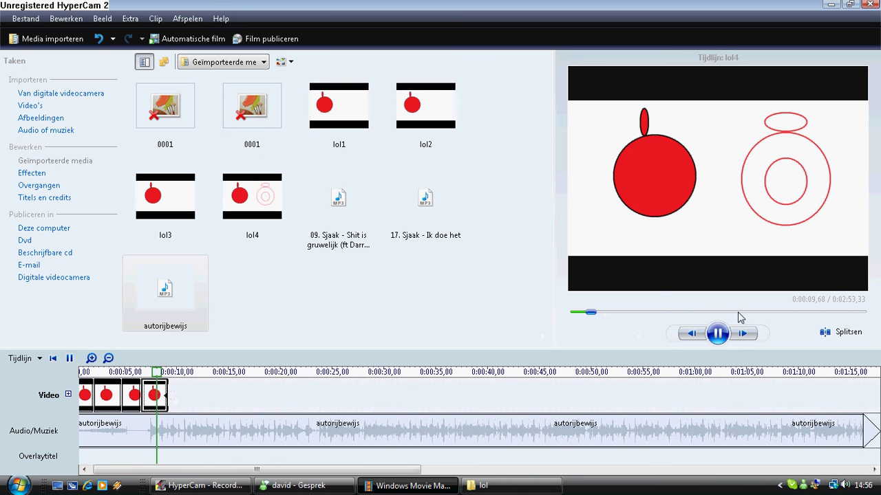